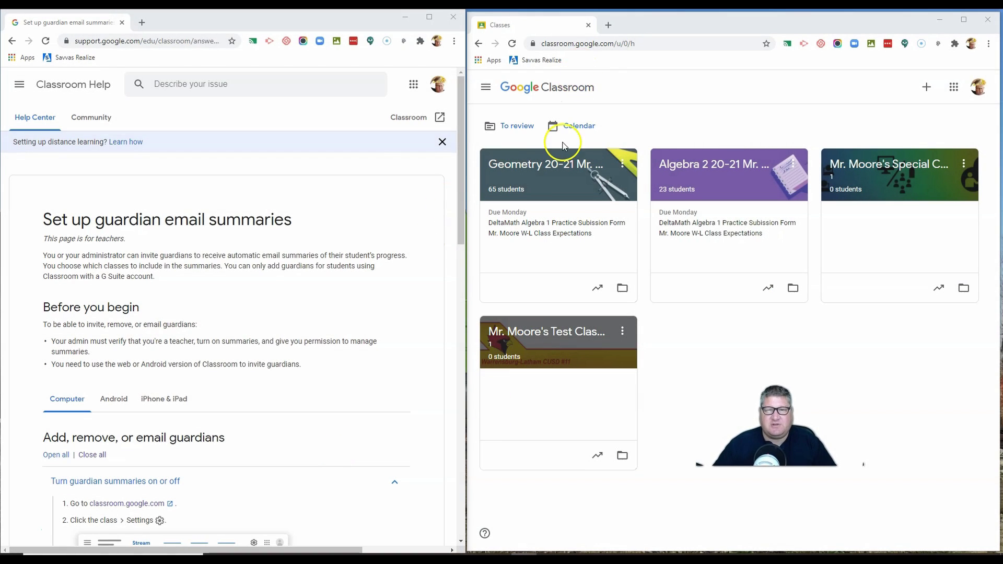
# Open the class settings of the Geometry 20-21 class at the Guardian summaries option
pyautogui.click(556, 171)
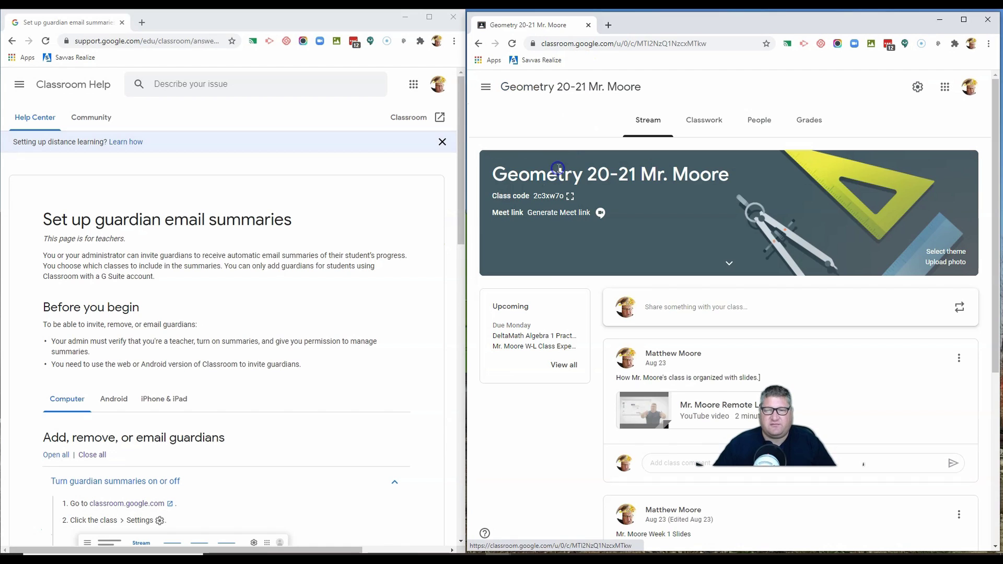
pyautogui.click(915, 87)
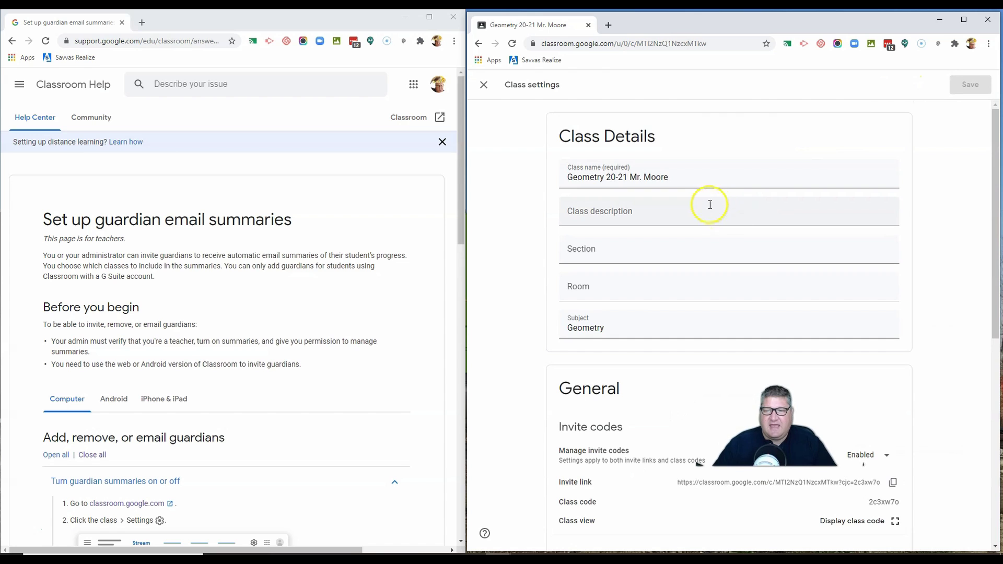
pyautogui.scroll(-8, 712, 202)
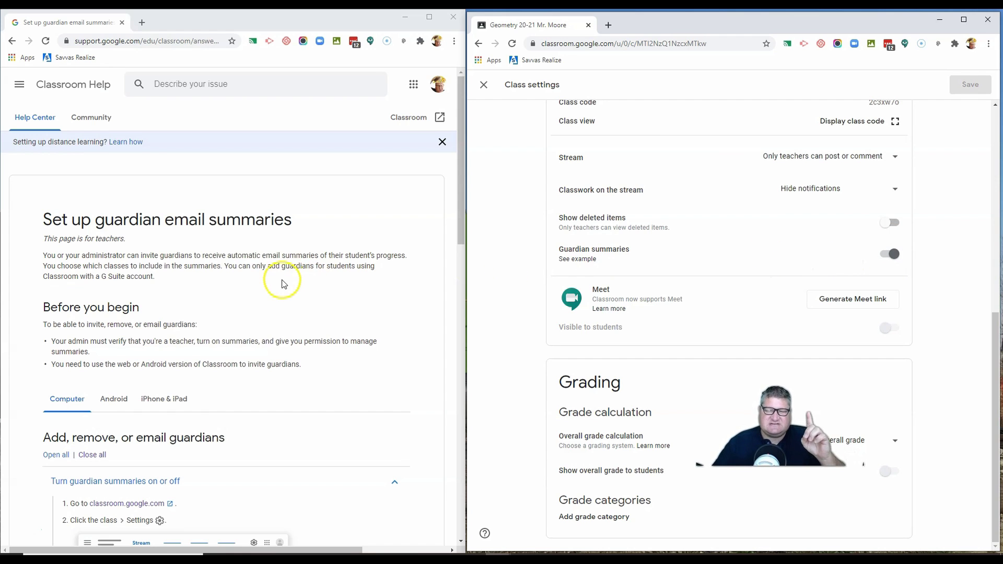
# Read the help article's instructions for turning guardian summaries on or off
pyautogui.click(347, 214)
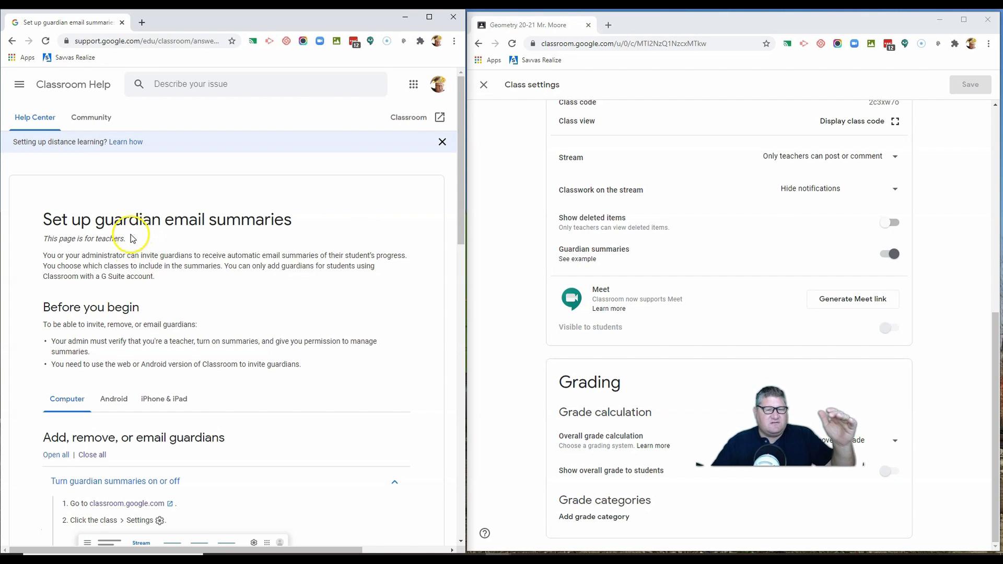
pyautogui.scroll(-5, 133, 238)
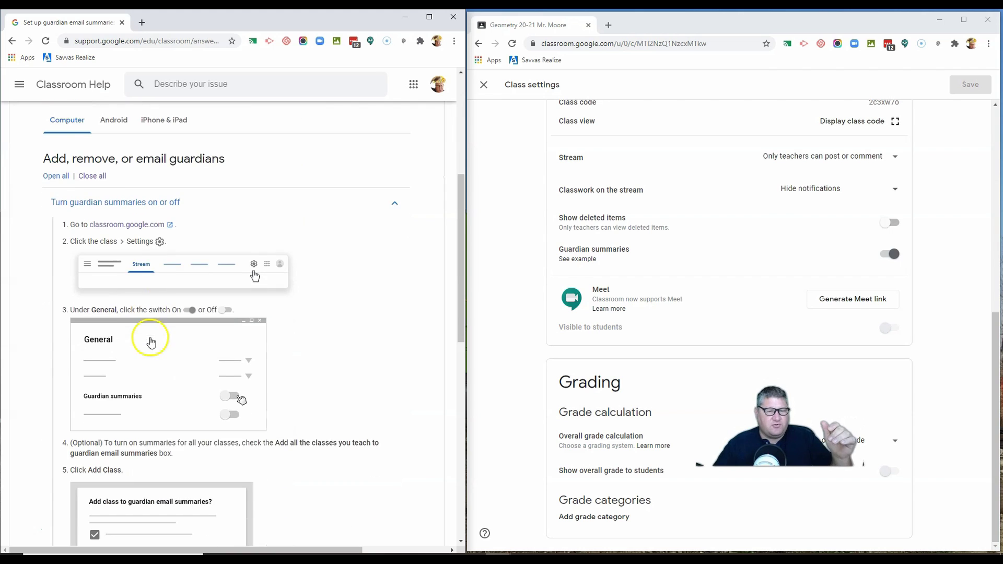
pyautogui.scroll(-3, 141, 293)
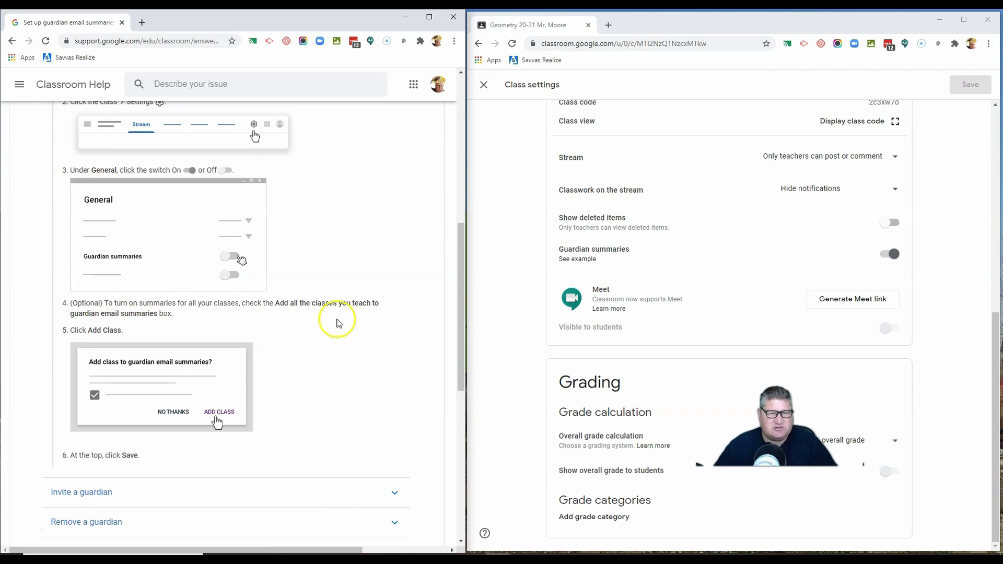
# Re-enable Guardian summaries with "Add all the classes you teach to guardian email summaries" checked, and save the class settings
pyautogui.click(886, 256)
pyautogui.click(888, 255)
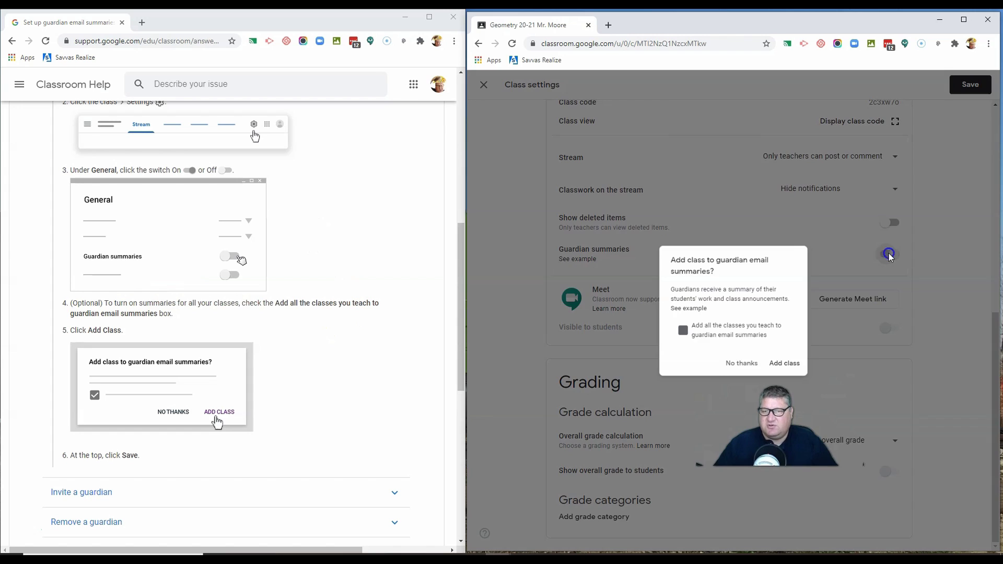
pyautogui.click(677, 334)
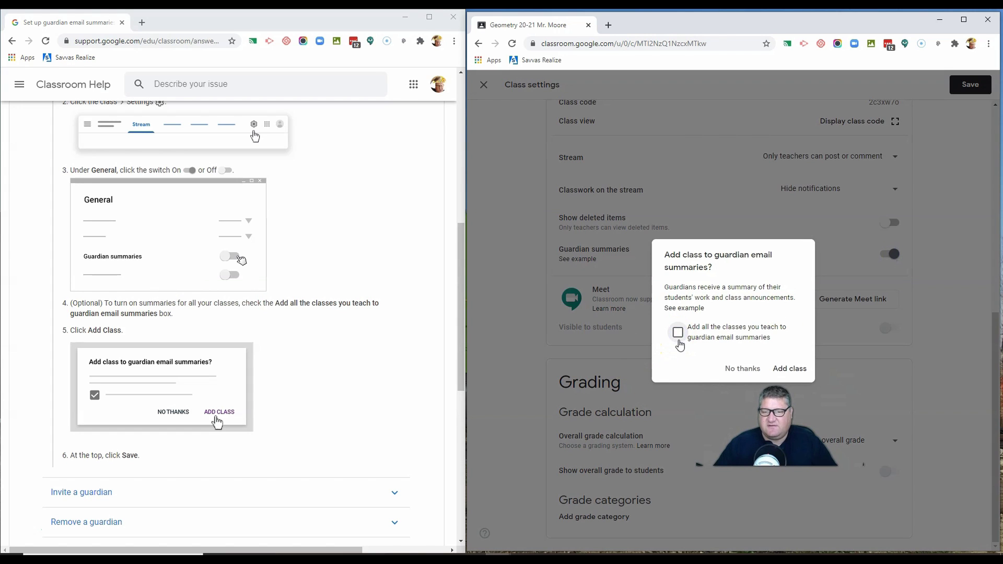
pyautogui.click(677, 332)
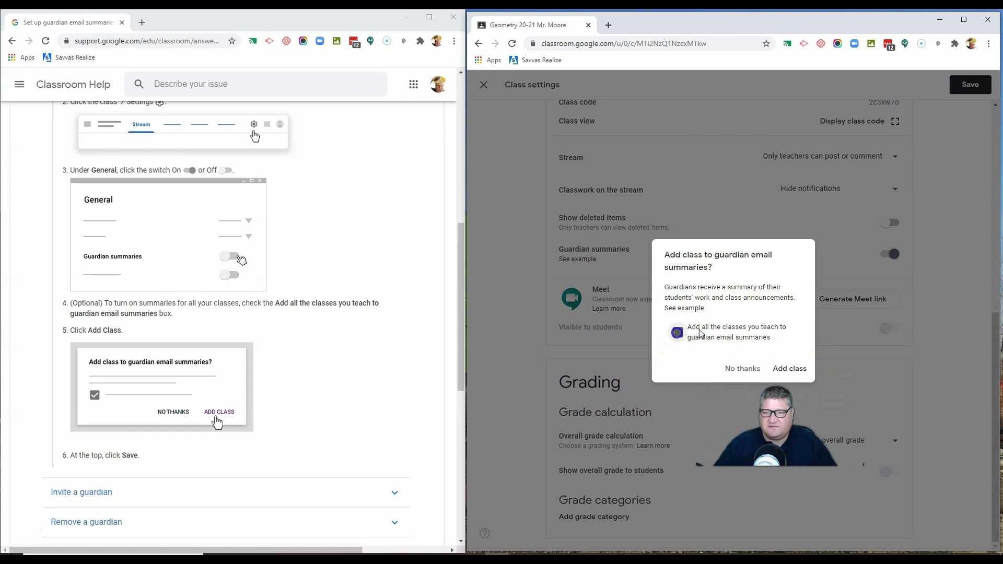
pyautogui.click(787, 369)
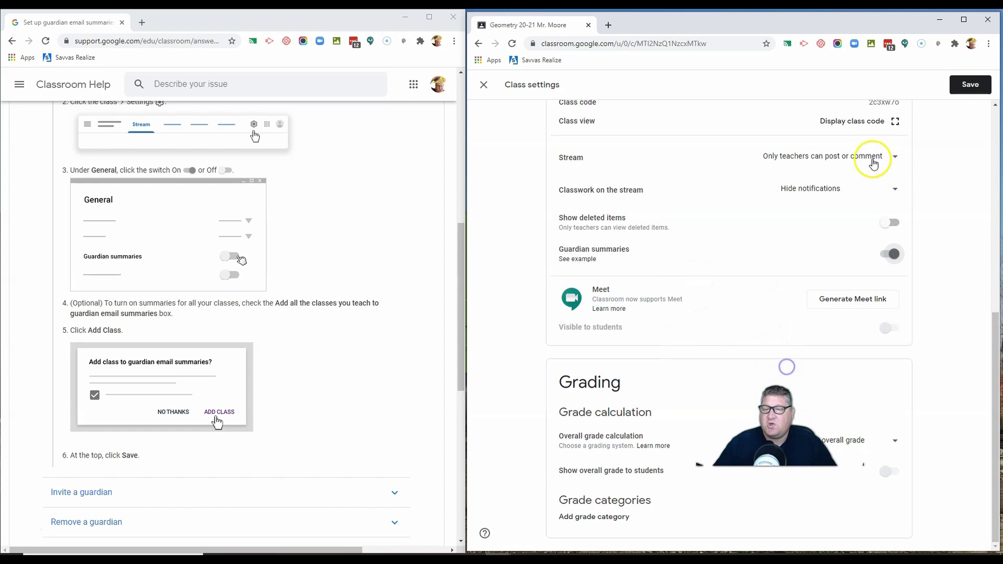
pyautogui.click(966, 84)
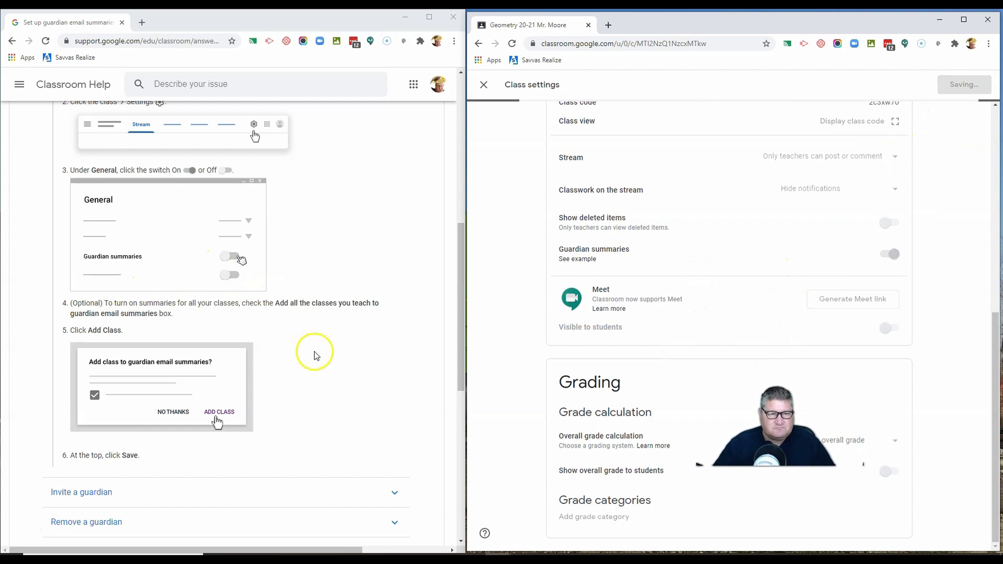
# Expand the "Invite a guardian" section of the help article and read its instructions
pyautogui.scroll(-3, 309, 357)
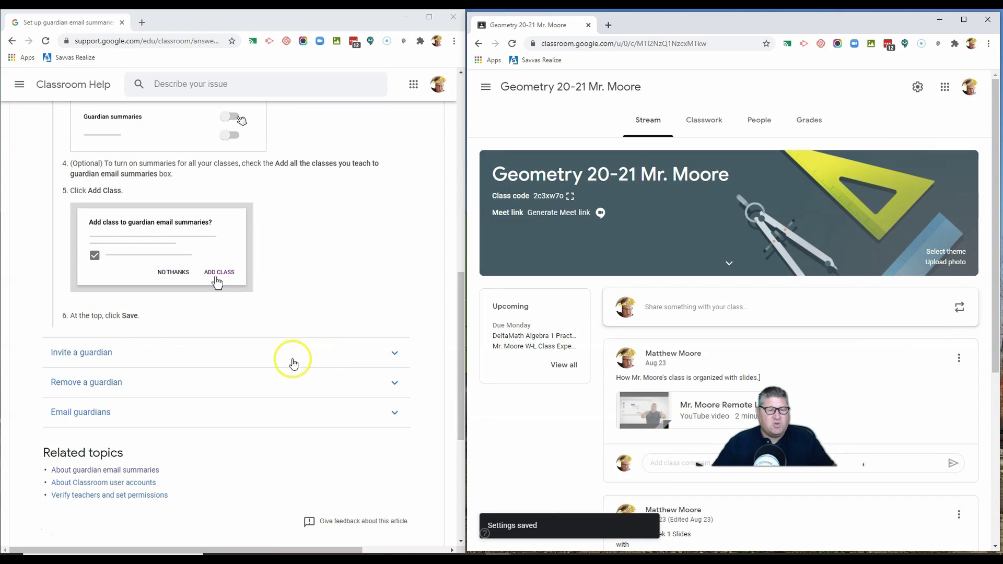
pyautogui.click(83, 354)
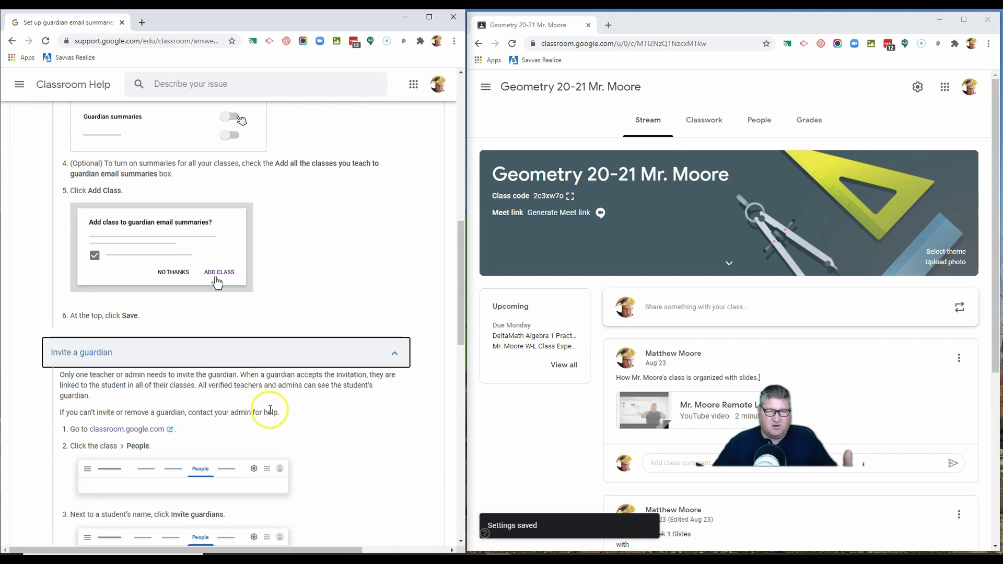
pyautogui.scroll(-3, 258, 311)
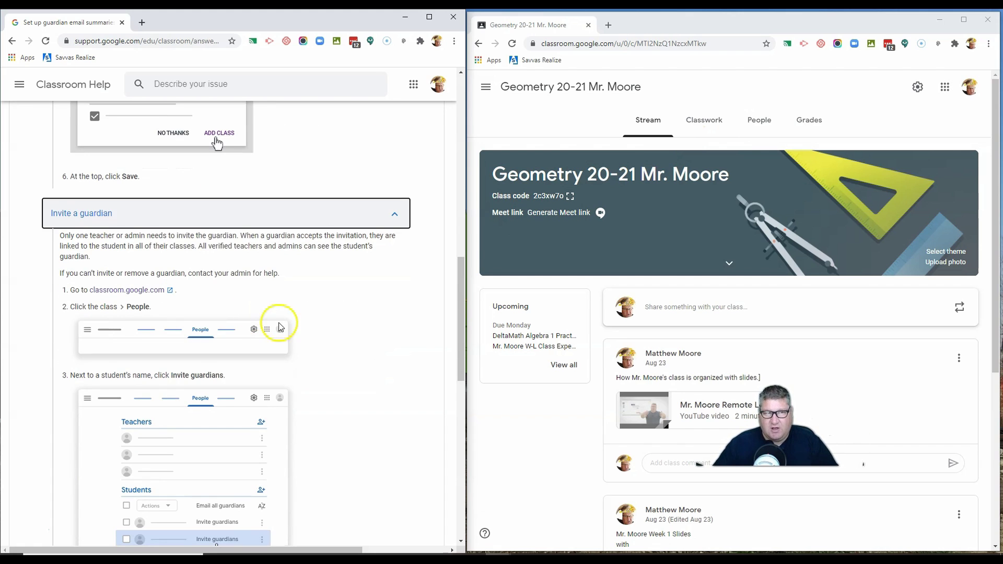
# View the guardian invitation form for the first student on the Geometry class's People page, and cancel it without inviting anyone
pyautogui.click(760, 121)
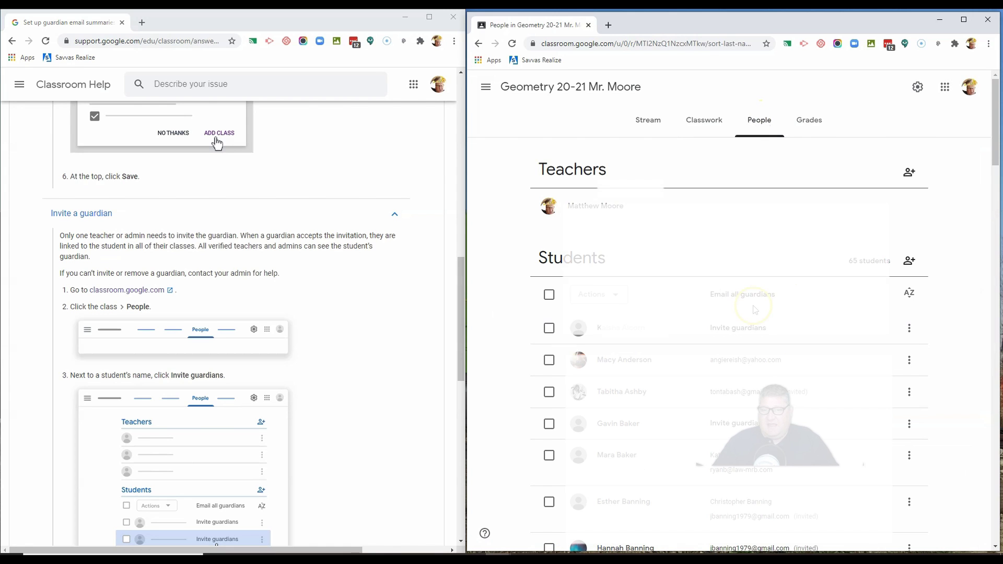
pyautogui.scroll(-3, 720, 251)
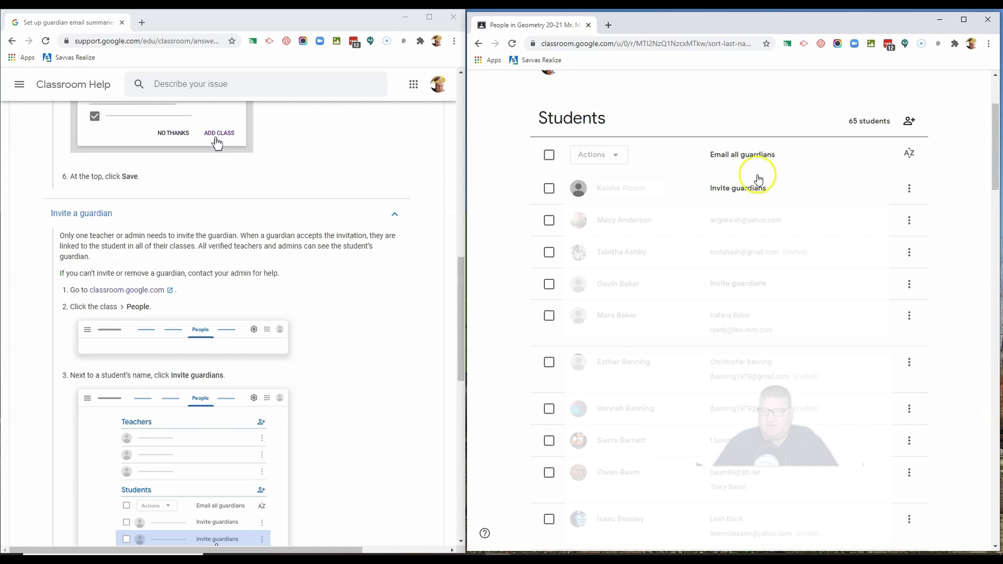
pyautogui.click(731, 189)
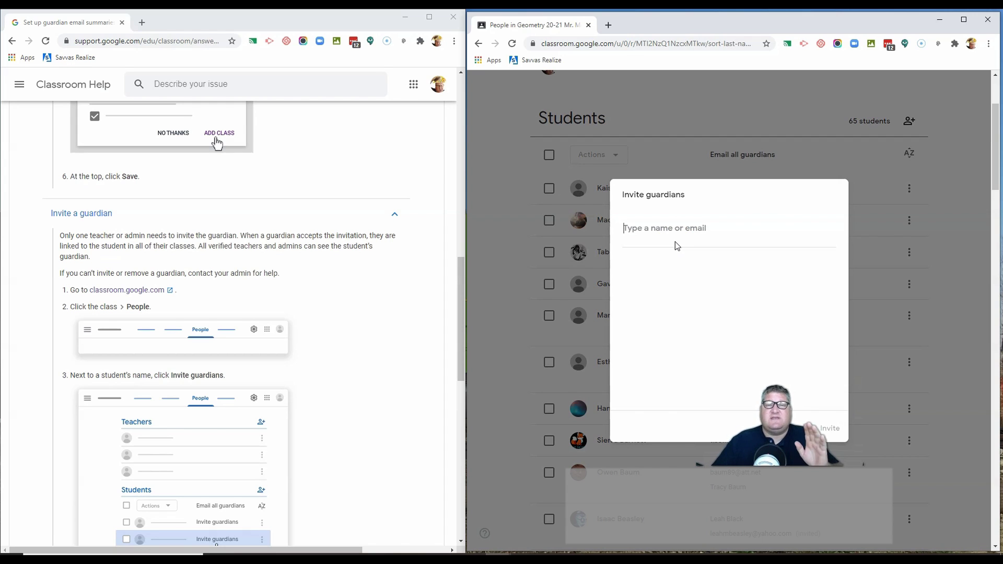
pyautogui.click(673, 230)
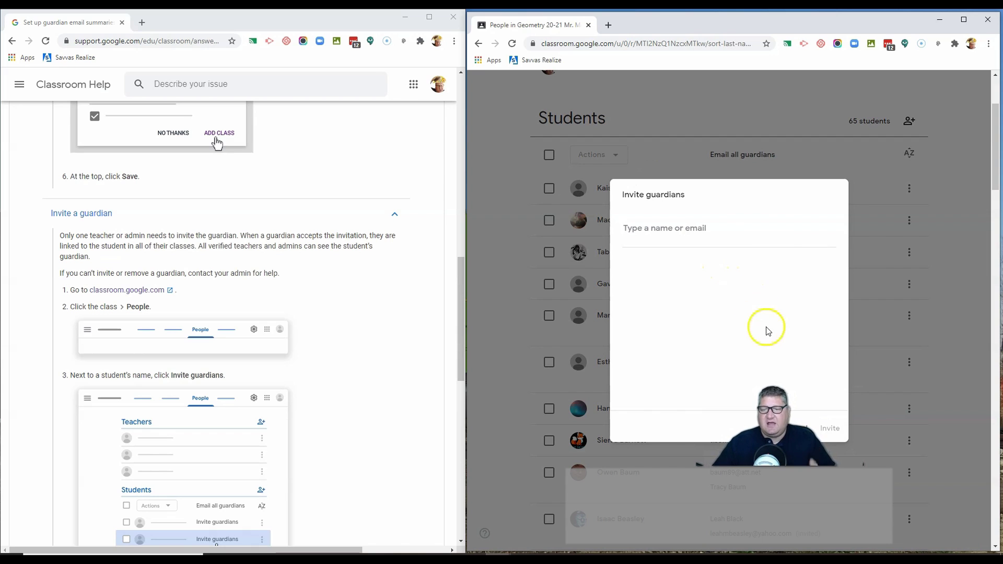
pyautogui.tripleClick(770, 191)
pyautogui.click(769, 232)
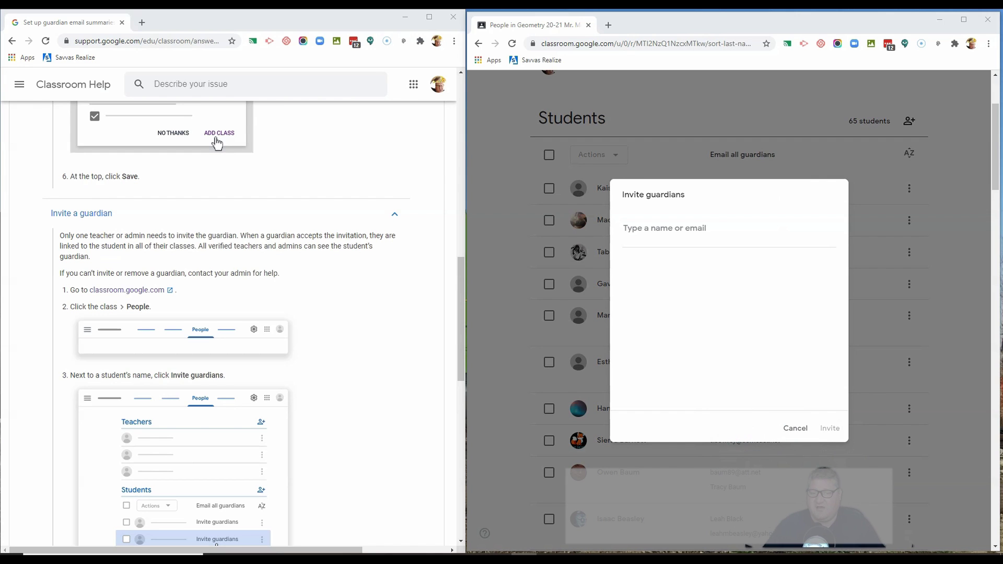
pyautogui.click(793, 427)
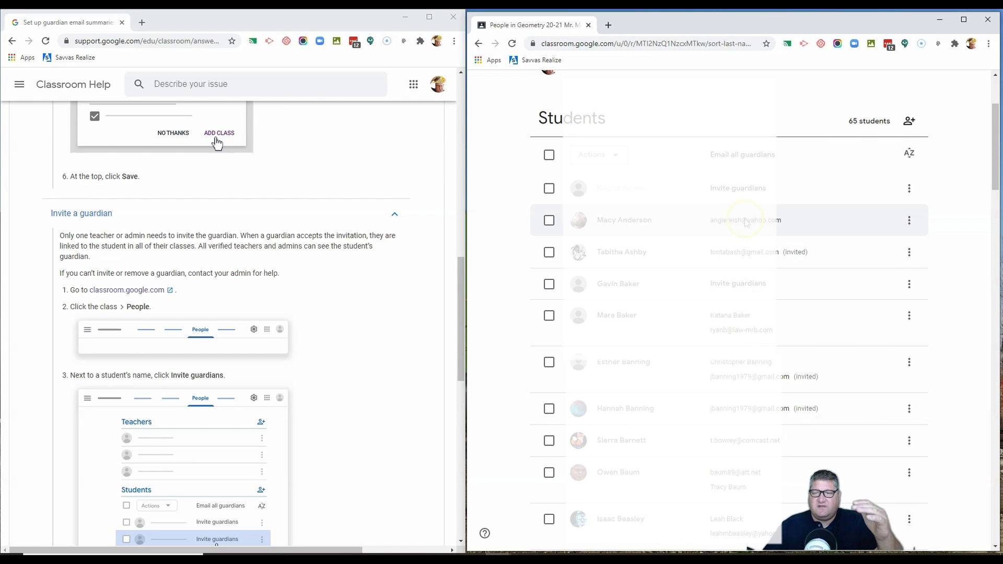
# Examine the guardian entries in the student list to see which guardians are still marked as invited
pyautogui.scroll(-3, 742, 343)
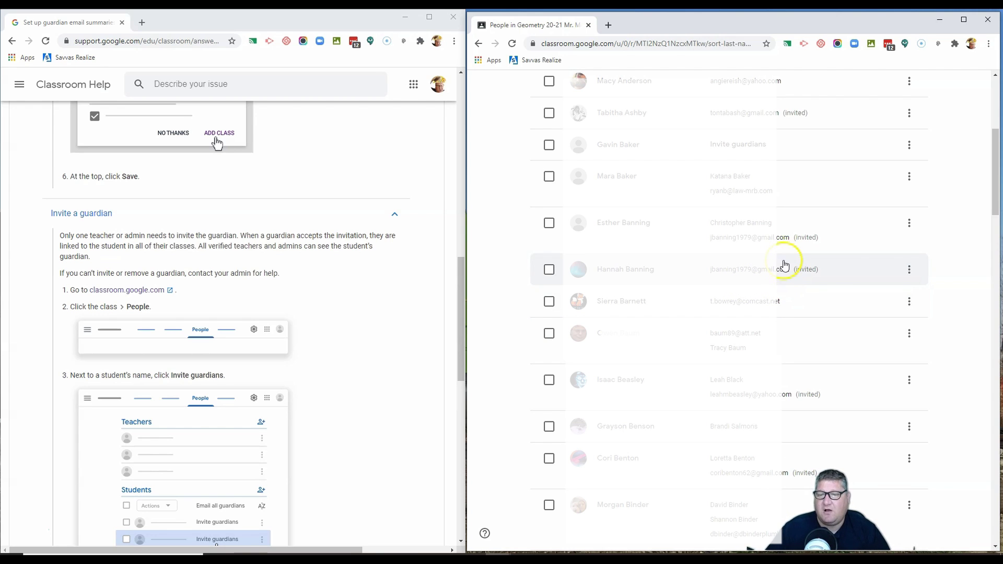
pyautogui.click(815, 253)
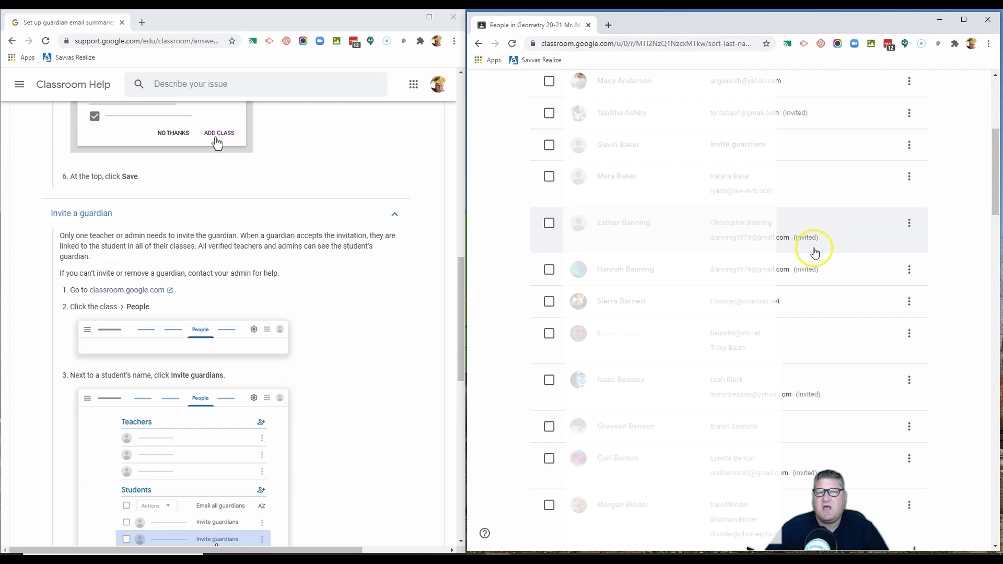
pyautogui.scroll(-3, 812, 255)
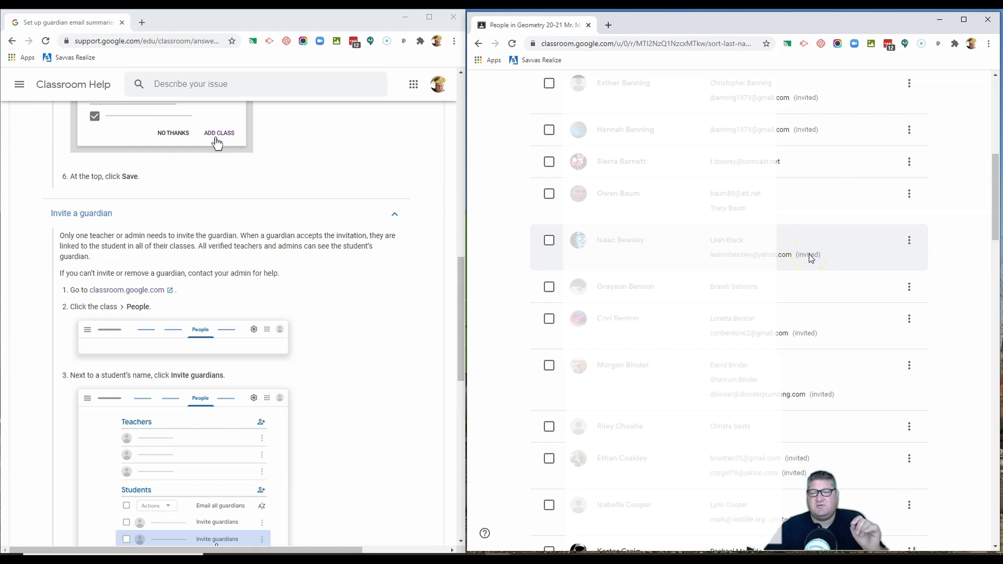
pyautogui.click(802, 258)
pyautogui.scroll(3, 803, 260)
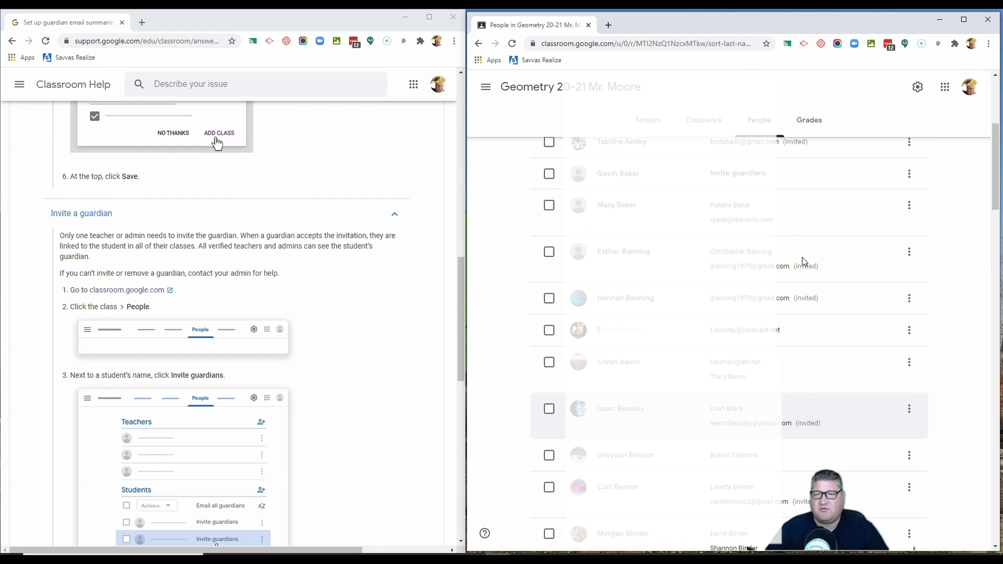
pyautogui.scroll(5, 802, 260)
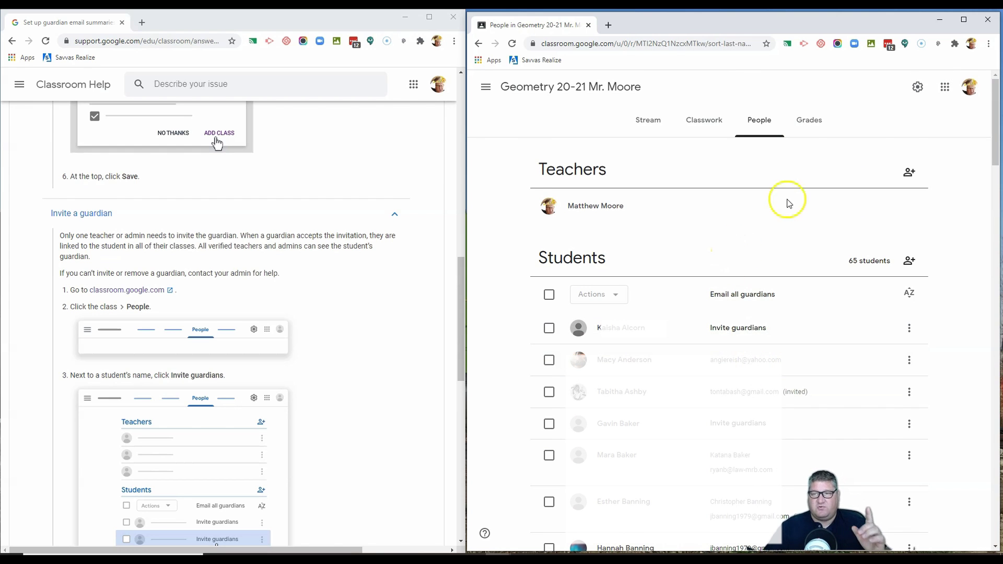
# Check the Guardian summaries switch in the class settings, and return to the People page without changes
pyautogui.click(918, 87)
pyautogui.scroll(-2, 691, 291)
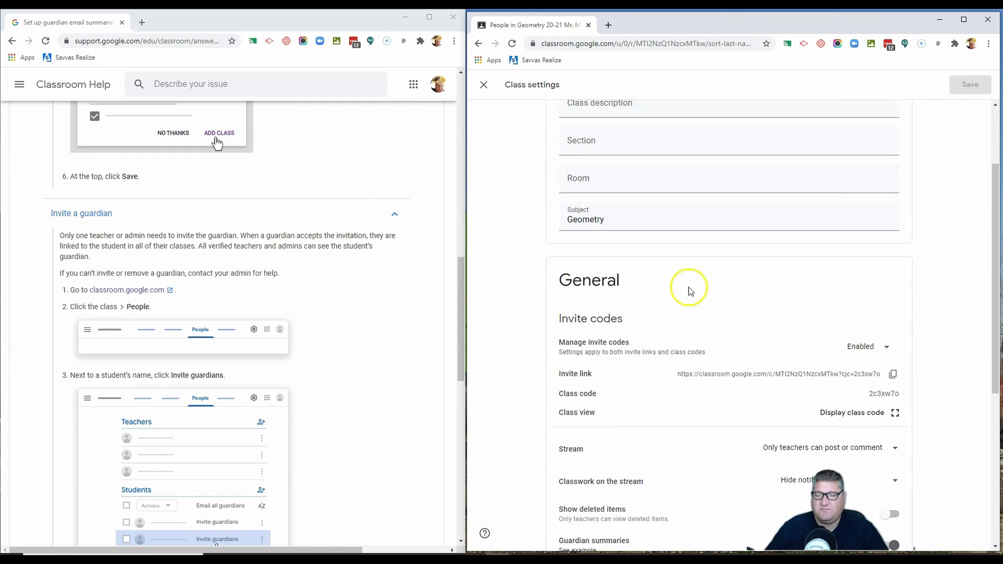
pyautogui.scroll(-5, 691, 291)
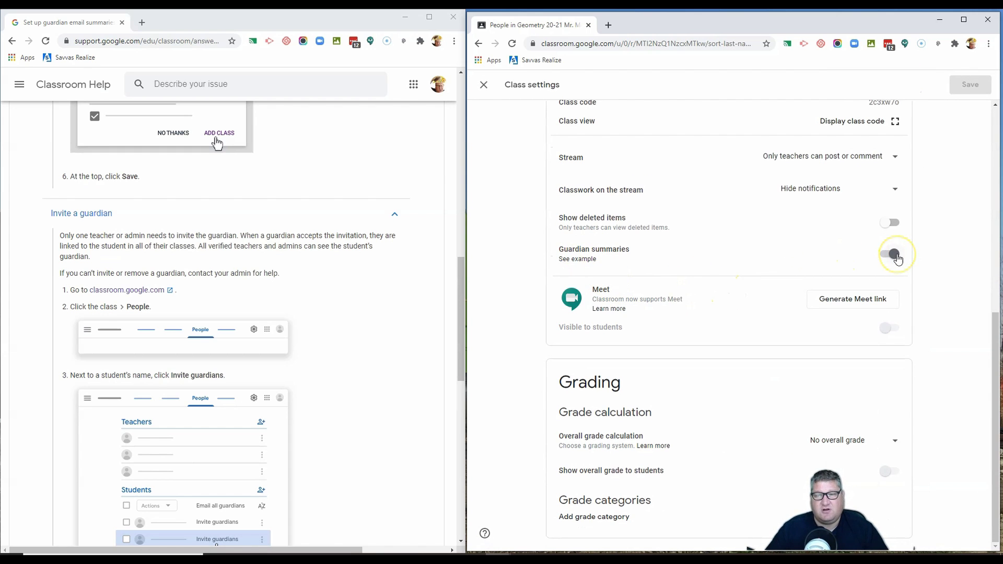
pyautogui.scroll(8, 796, 251)
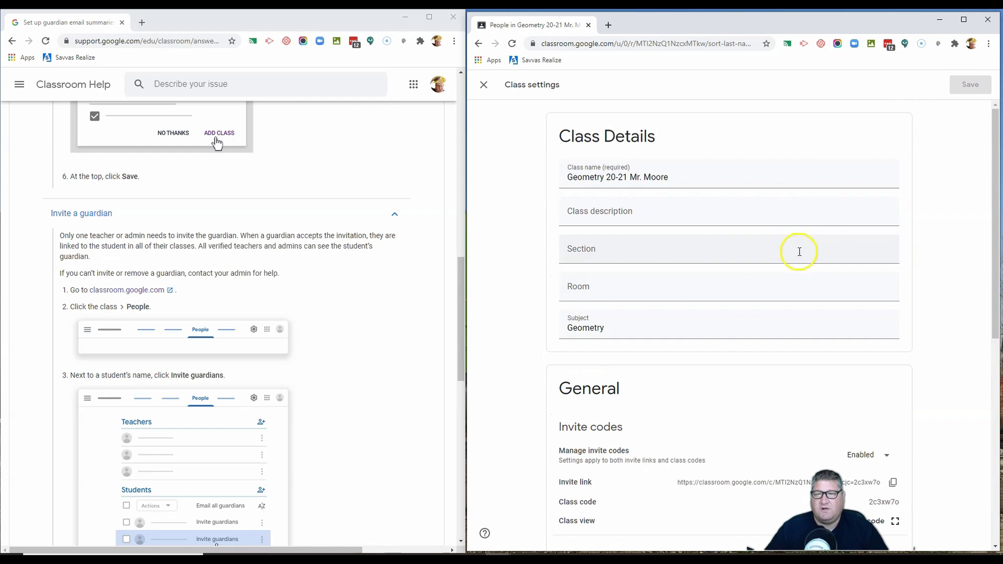
pyautogui.click(483, 84)
pyautogui.click(755, 123)
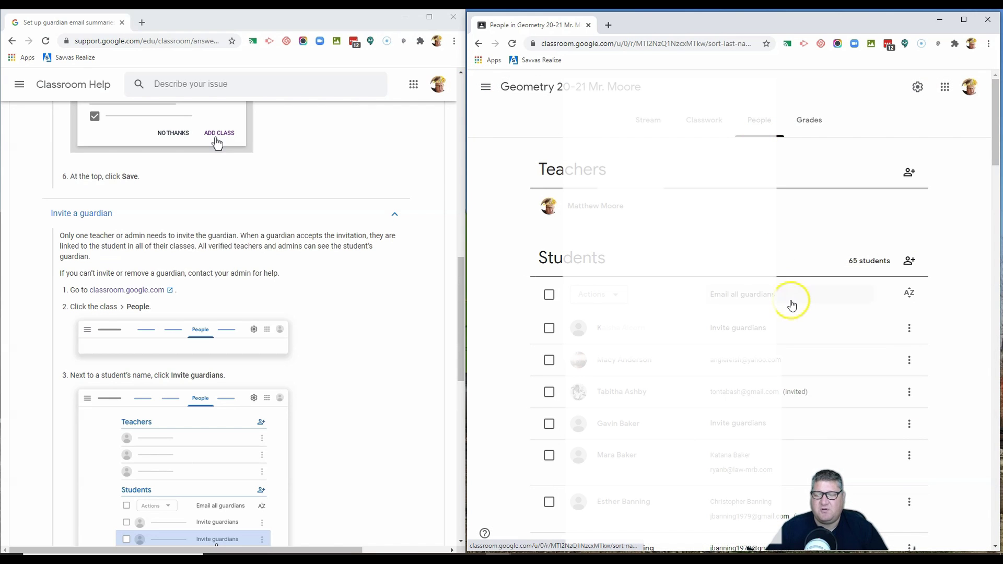
# Open the guardian invitation form for the fourth student in the class list
pyautogui.scroll(-6, 788, 297)
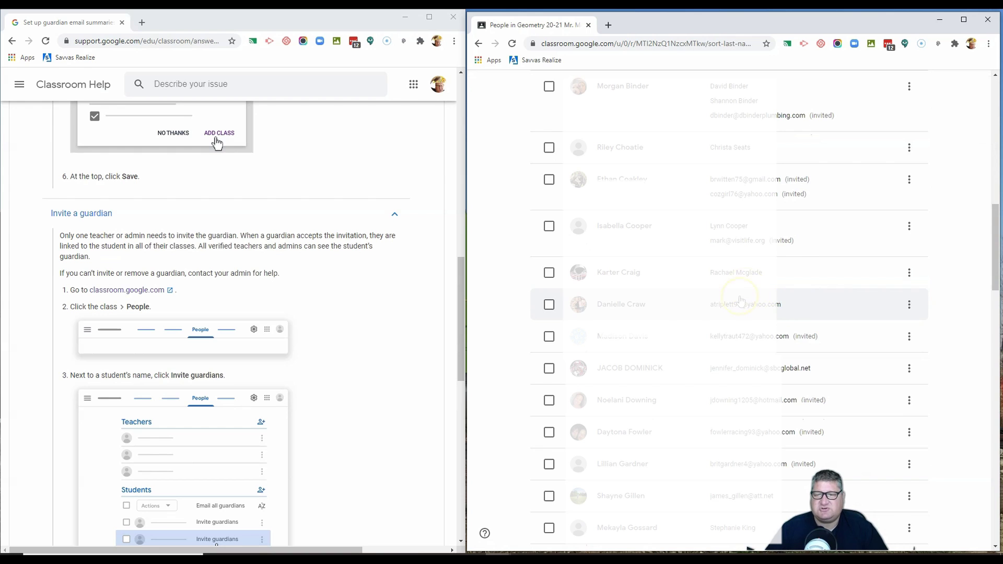
pyautogui.scroll(3, 731, 295)
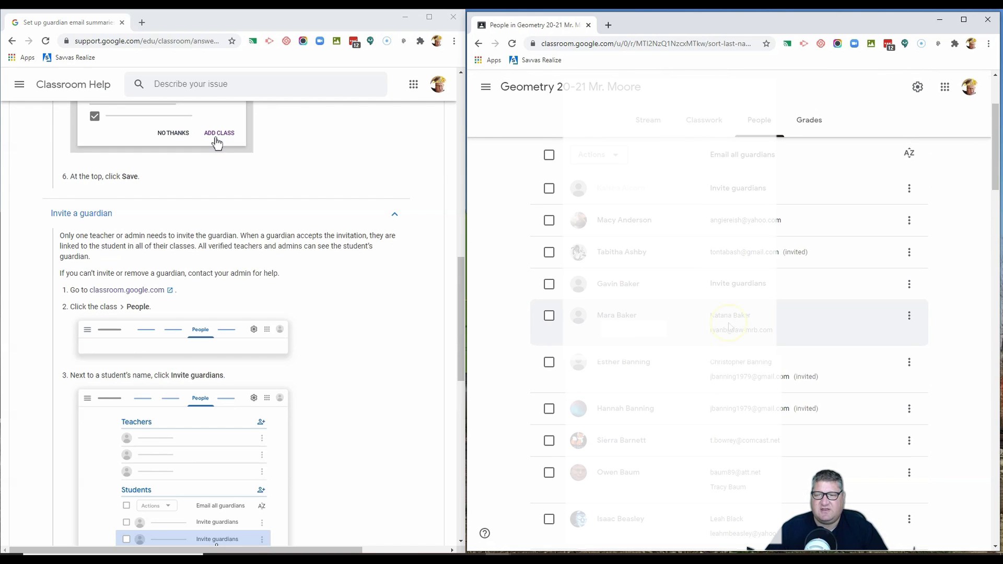
pyautogui.click(724, 284)
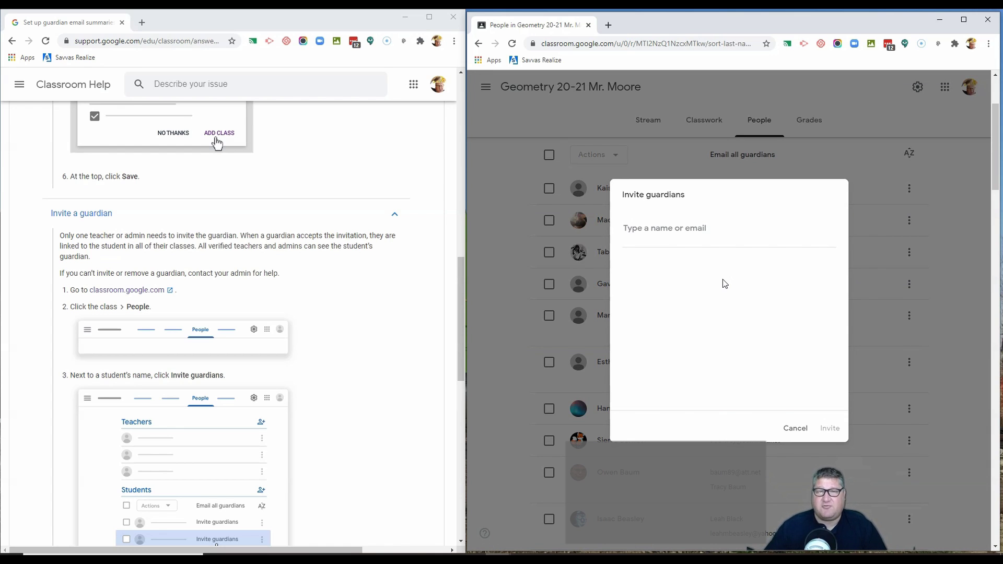
# Read the remaining guardian invitation instructions in the help article and expand its "Remove a guardian" section
pyautogui.click(28, 533)
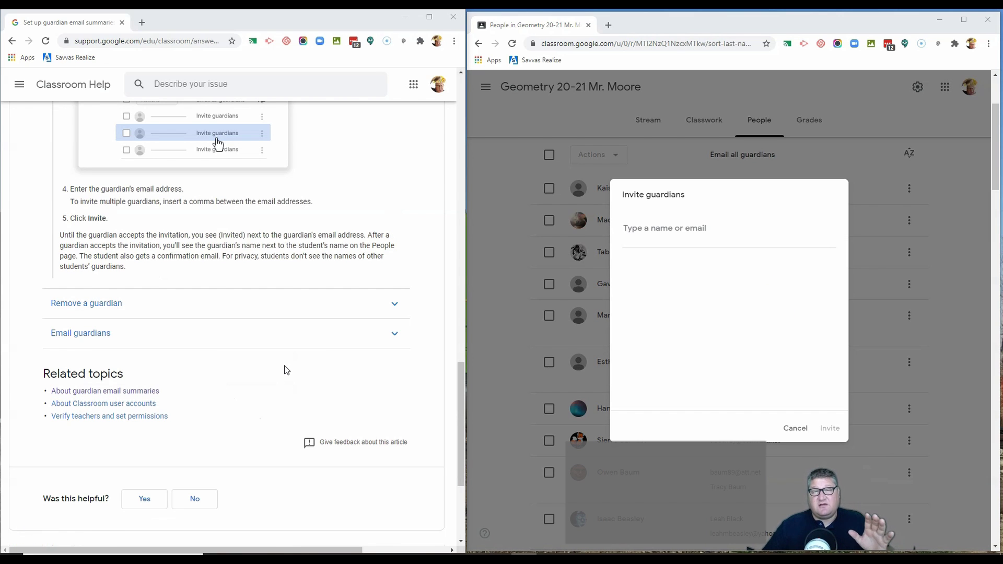
pyautogui.click(286, 360)
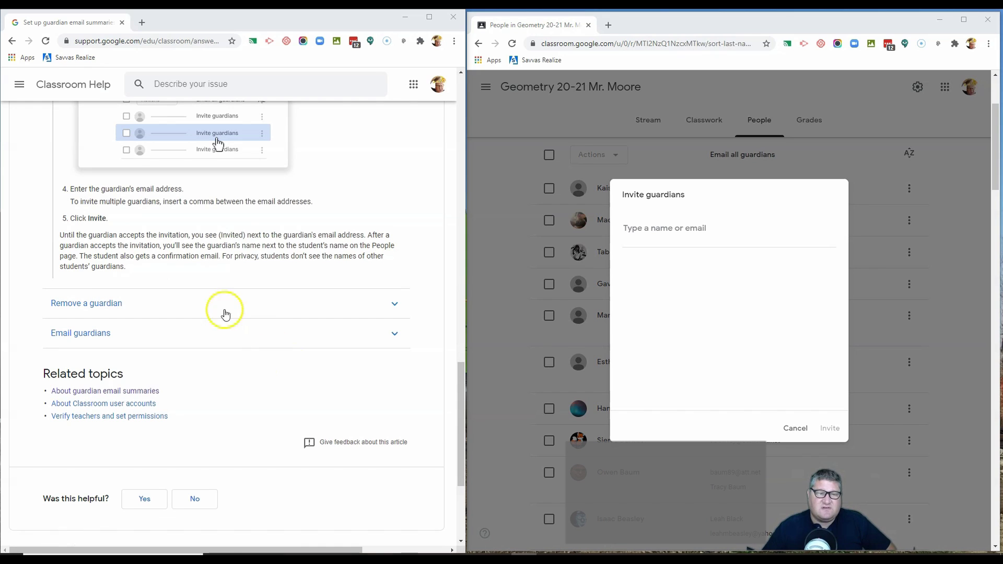
pyautogui.click(395, 308)
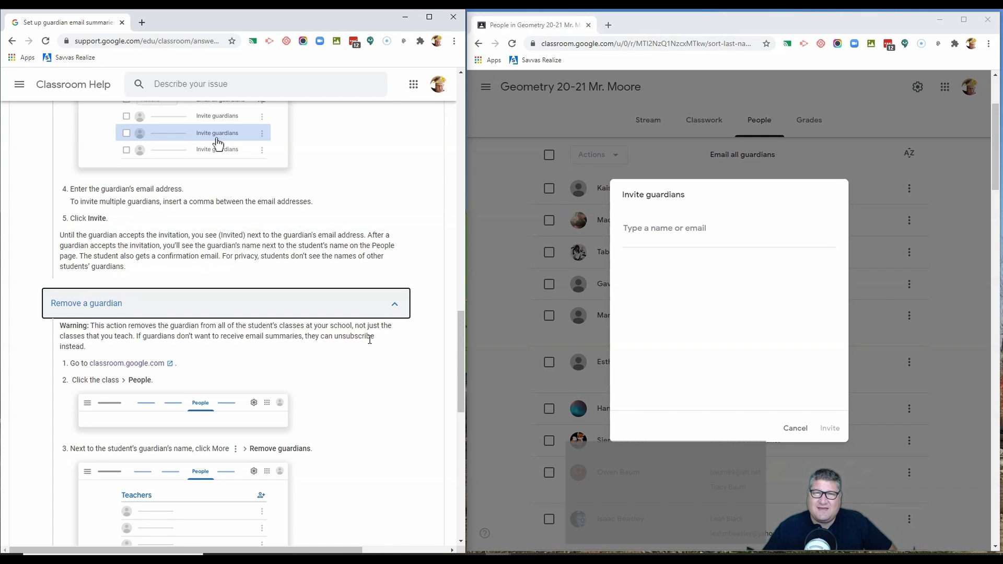
# Read the guardian removal instructions in the help article and open the related topic "About guardian email summaries"
pyautogui.scroll(-3, 370, 339)
pyautogui.scroll(-3, 369, 345)
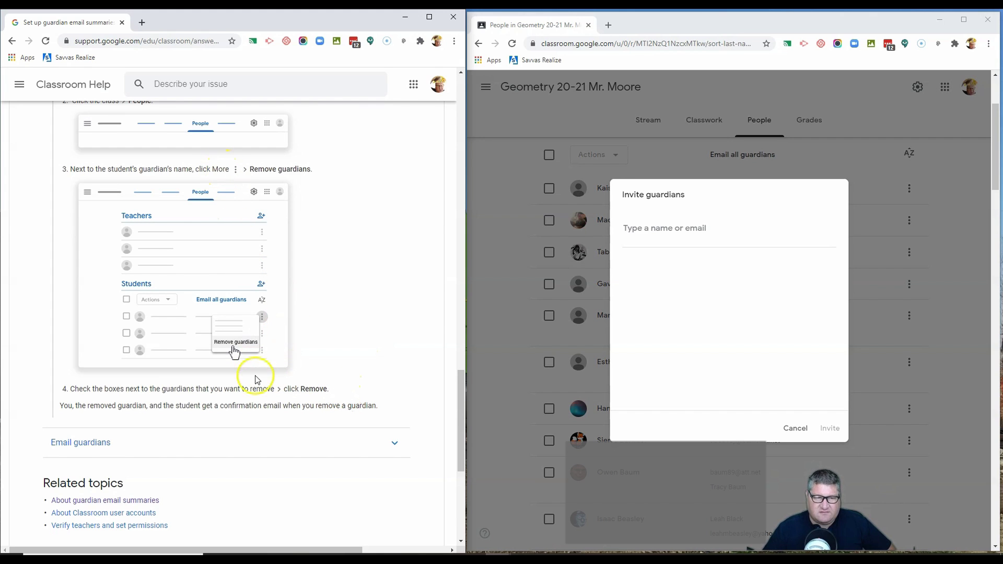
pyautogui.scroll(-3, 138, 449)
pyautogui.click(141, 360)
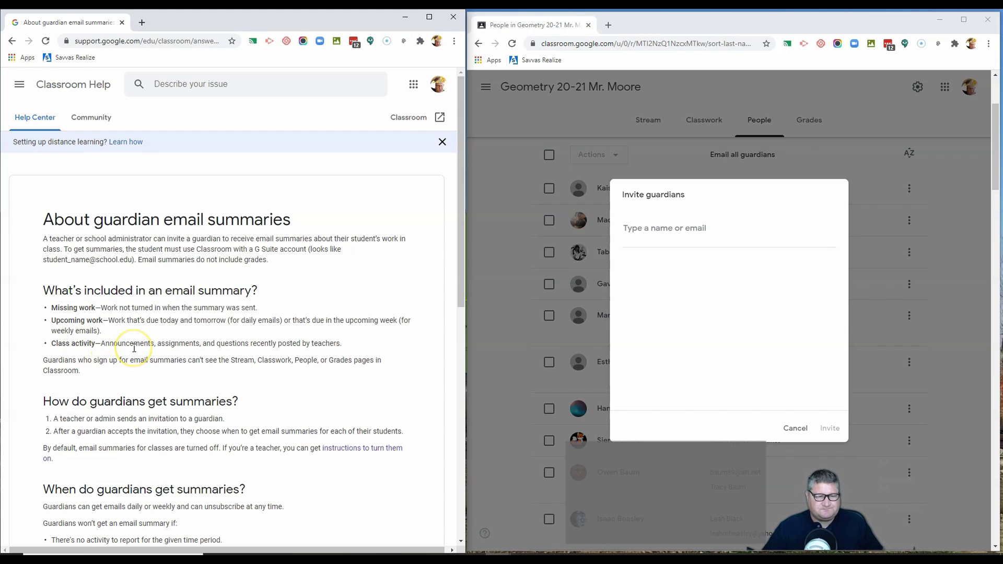
# Expand the example guardian email and examine its missing work, upcoming work, class activity and the settings and unsubscribe options
pyautogui.scroll(-3, 134, 349)
pyautogui.click(124, 500)
pyautogui.scroll(-10, 199, 381)
pyautogui.scroll(-3, 197, 314)
pyautogui.scroll(3, 172, 245)
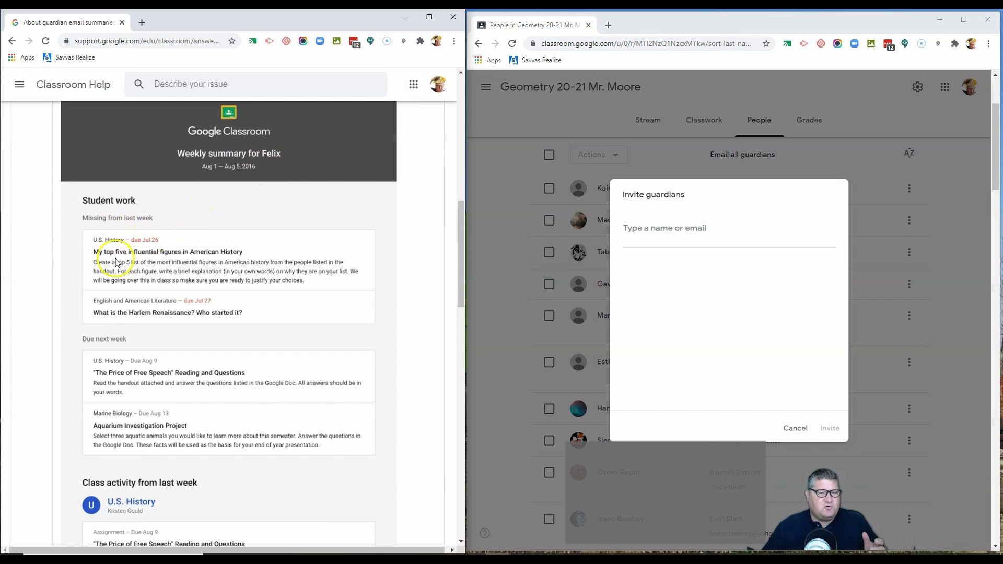
pyautogui.scroll(-3, 107, 366)
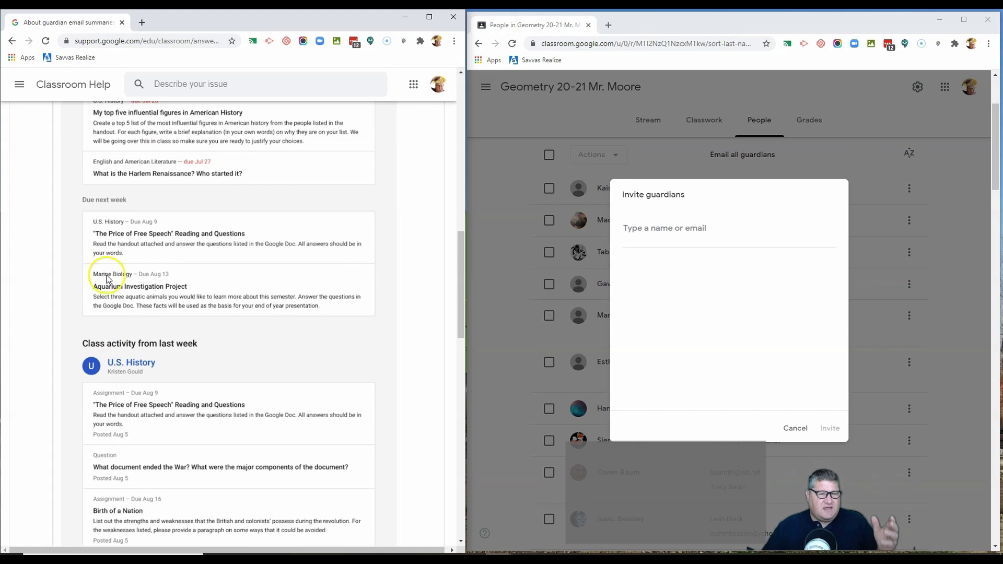
pyautogui.scroll(-8, 122, 374)
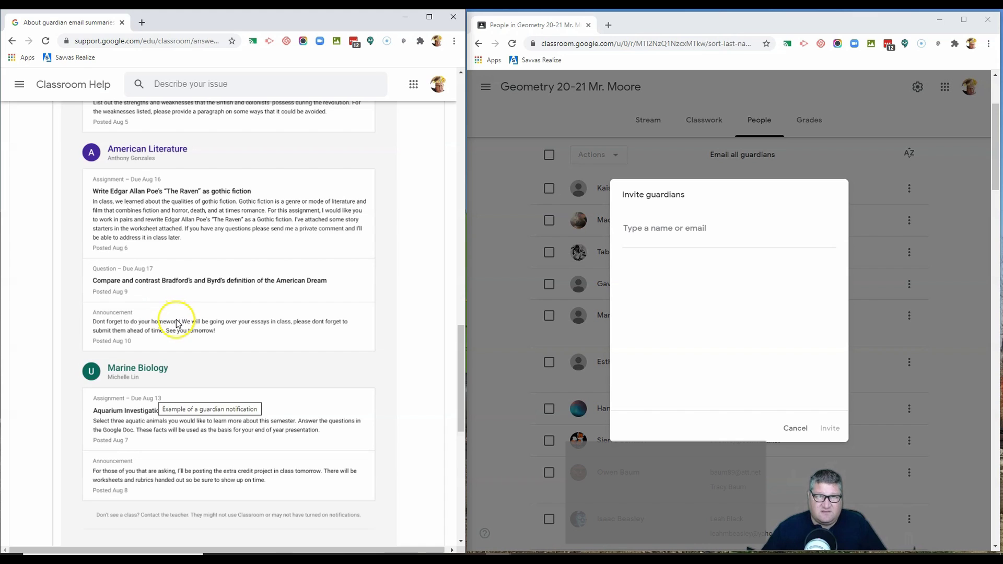
pyautogui.scroll(-3, 176, 334)
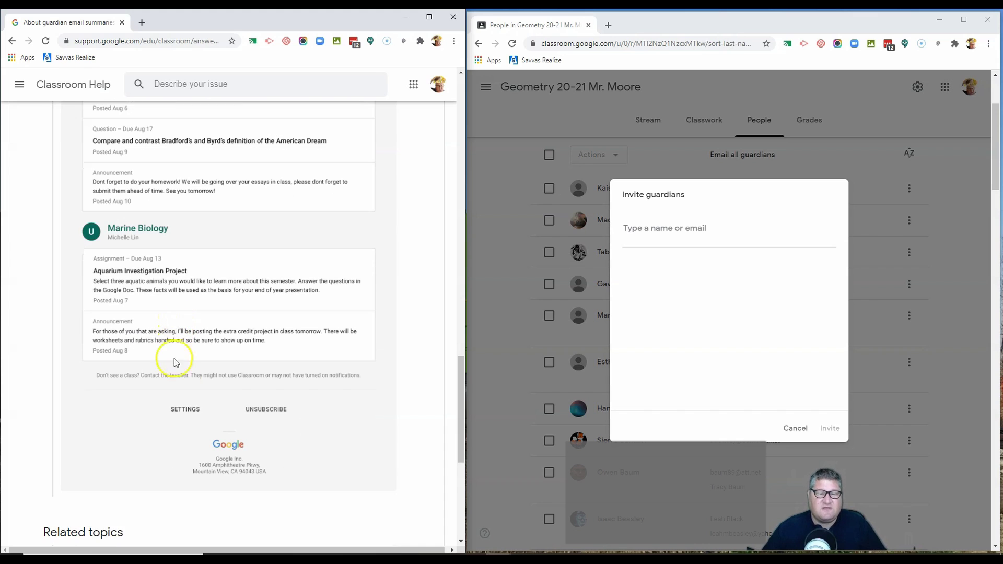